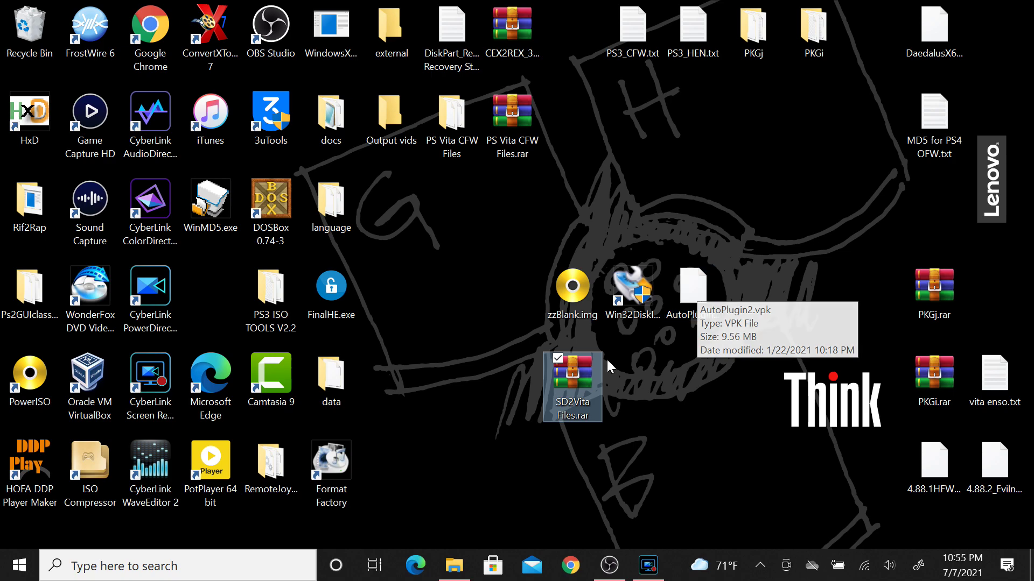
- Move SD2Vita Files.rar to the empty spot below the Output vids folder, and close the SDXC Card (E:) window
{"action": "left_click_drag", "start_coordinate": [583, 375], "coordinate": [413, 209]}
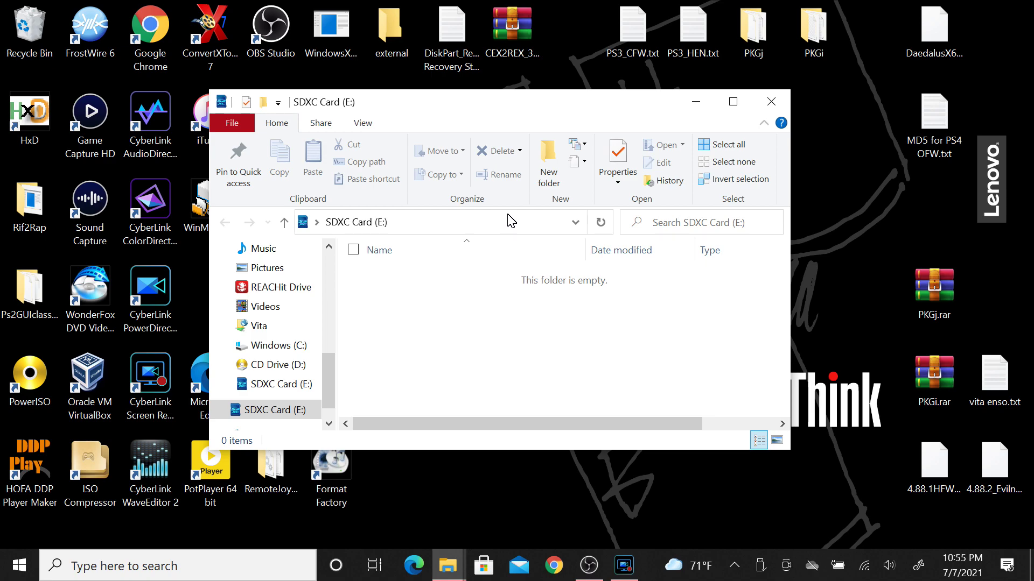
{"action": "left_click_drag", "start_coordinate": [606, 102], "coordinate": [461, 106]}
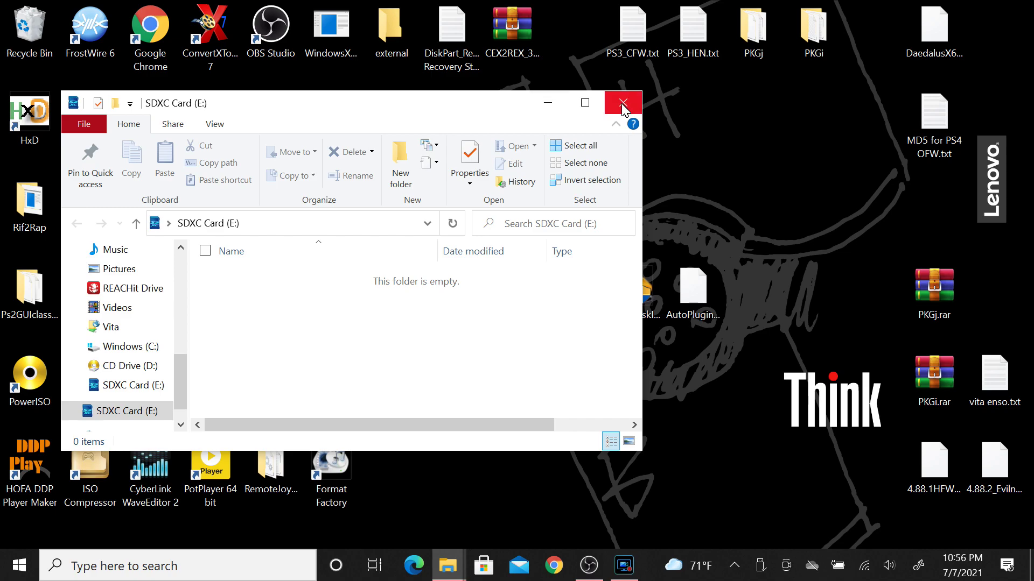
{"action": "left_click", "coordinate": [623, 106]}
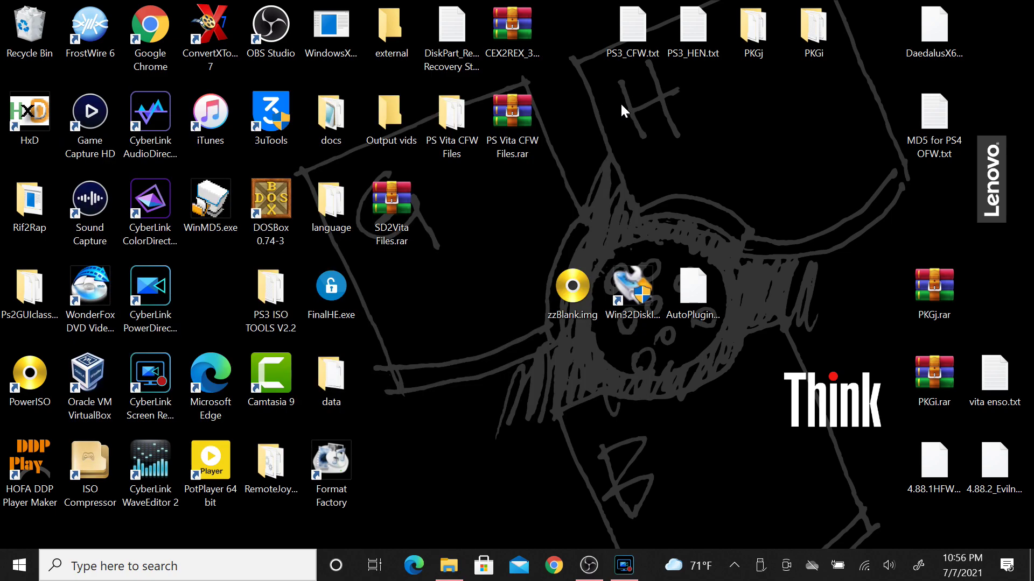
- Launch Win32 Disk Imager and check that [E:\] is the selected target device
{"action": "double_click", "coordinate": [641, 299]}
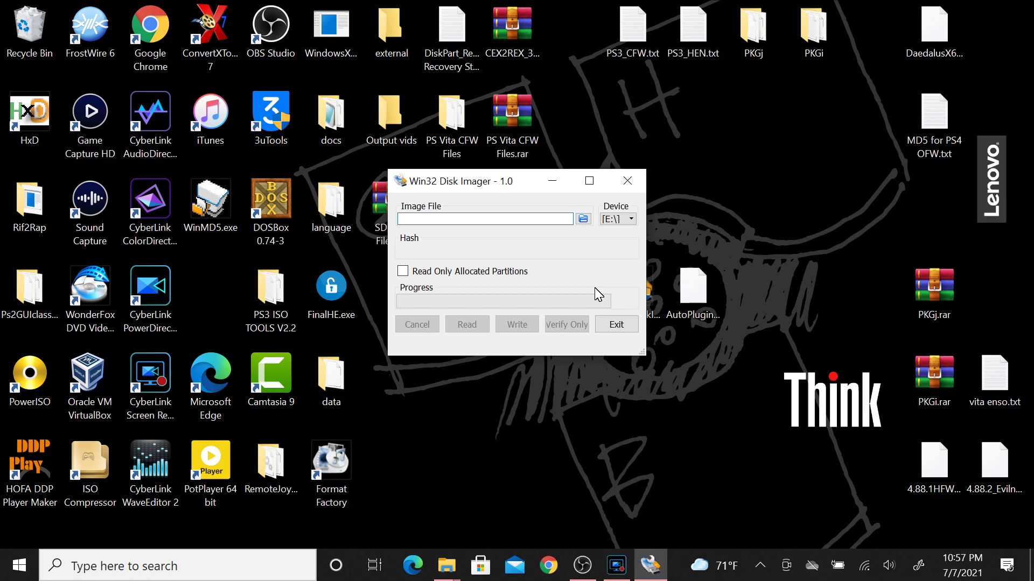
{"action": "key", "text": "Tab"}
{"action": "key", "text": "Tab"}
{"action": "key", "text": "alt+Down"}
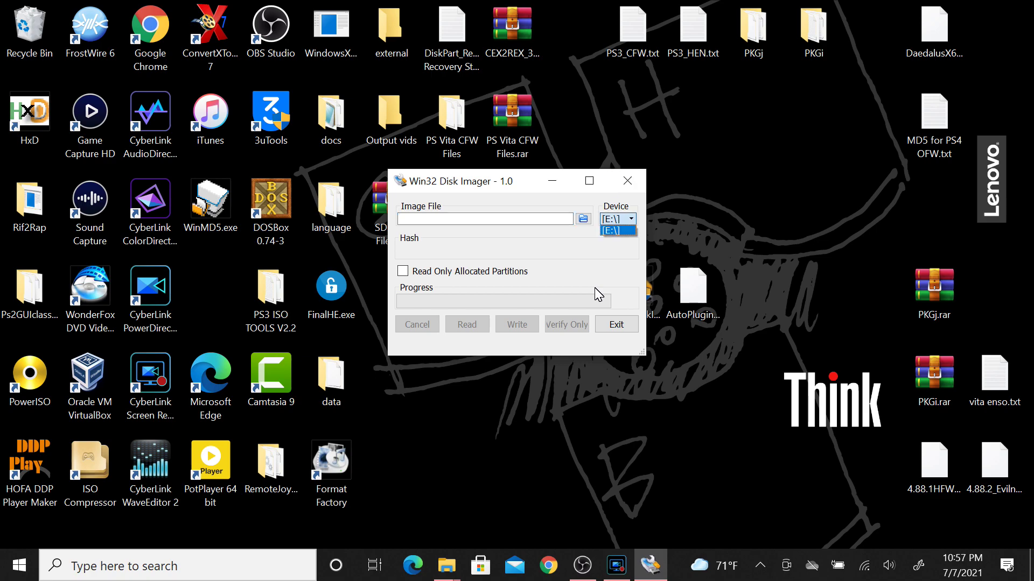
{"action": "left_click", "coordinate": [709, 218]}
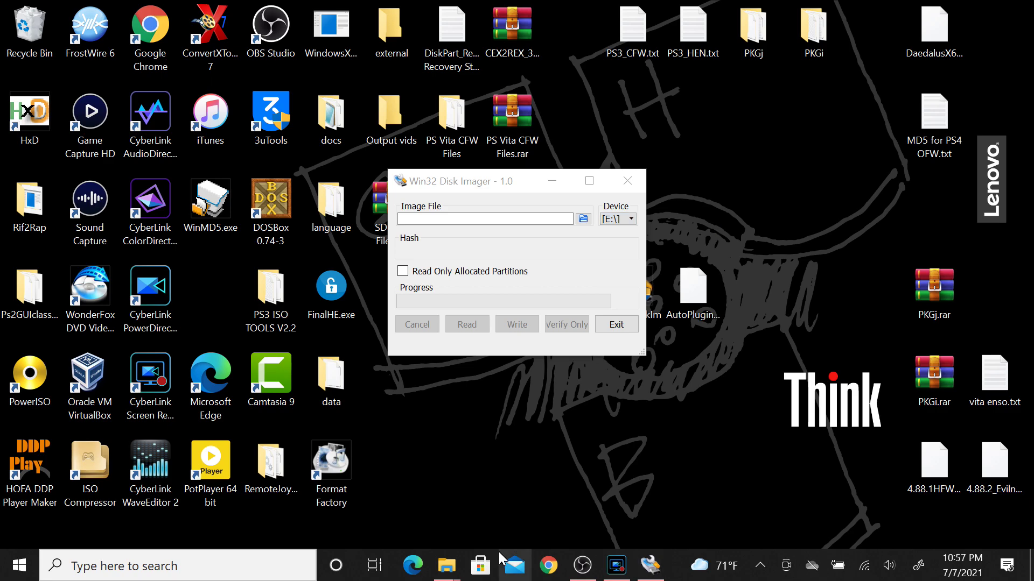
- Check the SD card's drive letter and capacity among the drives in This PC, and minimise File Explorer
{"action": "mouse_move", "coordinate": [446, 572]}
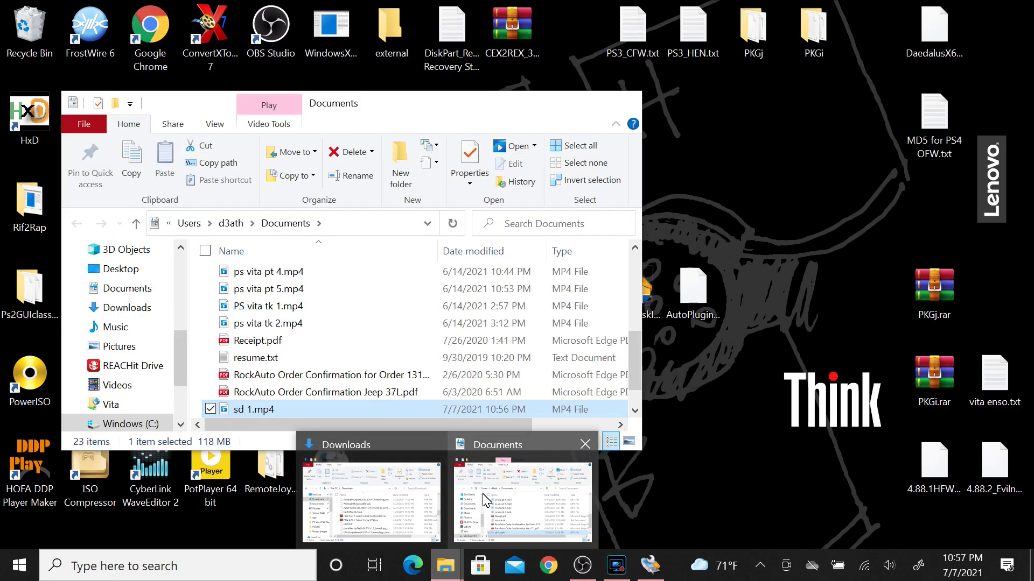
{"action": "left_click", "coordinate": [486, 500]}
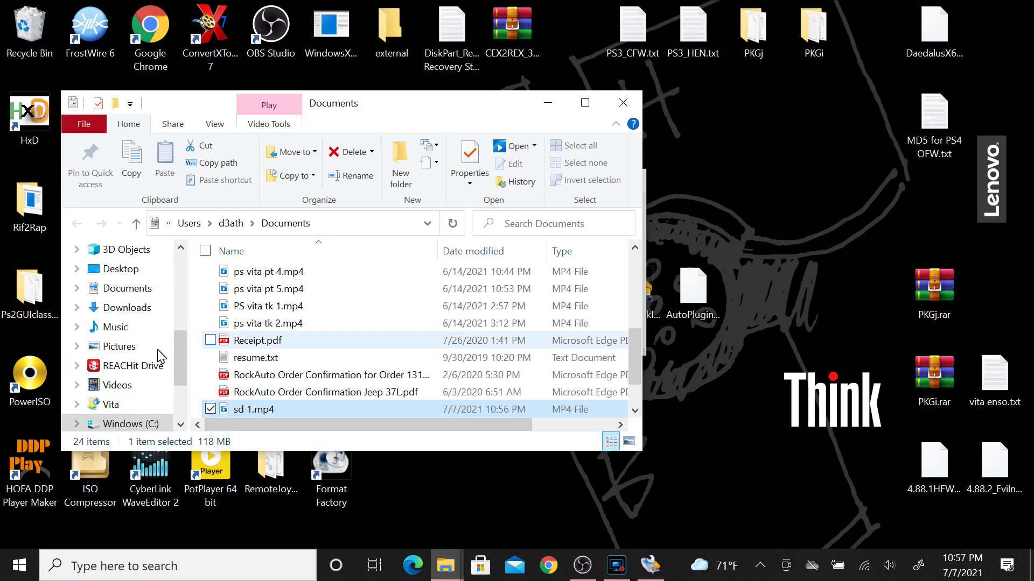
{"action": "left_click_drag", "start_coordinate": [180, 358], "coordinate": [178, 317]}
{"action": "left_click", "coordinate": [112, 319]}
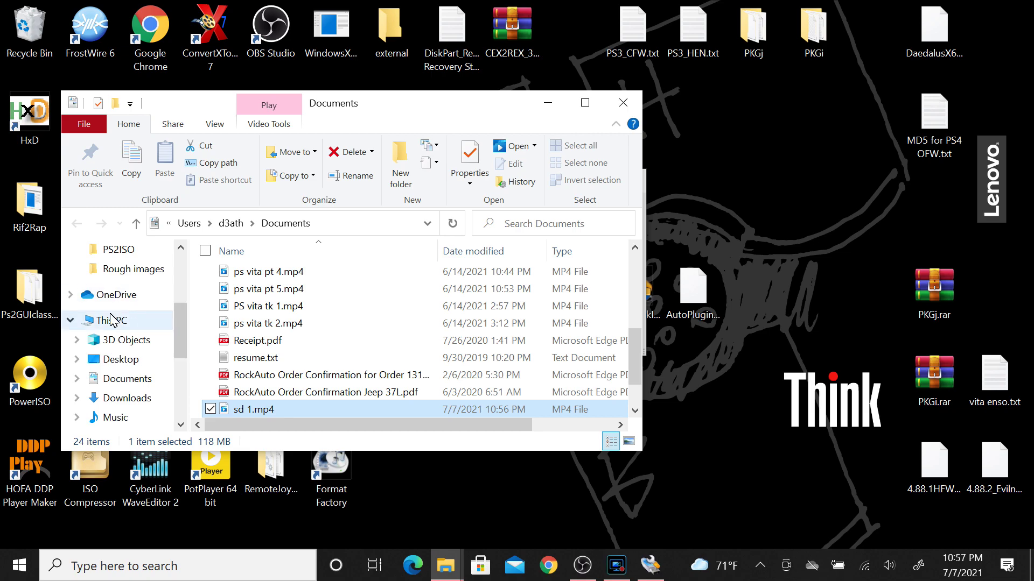
{"action": "left_click_drag", "start_coordinate": [633, 357], "coordinate": [637, 386]}
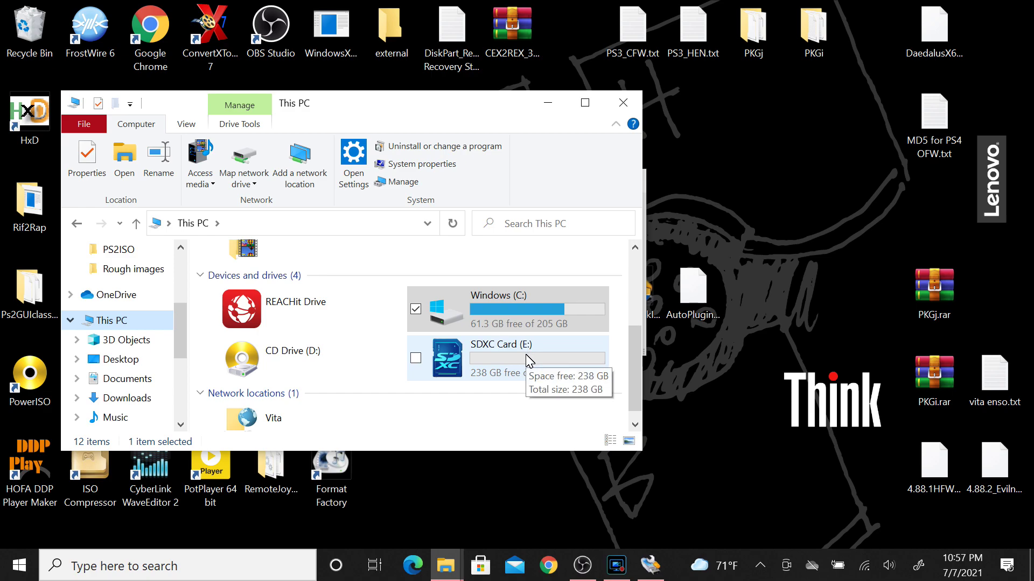
{"action": "left_click", "coordinate": [552, 110]}
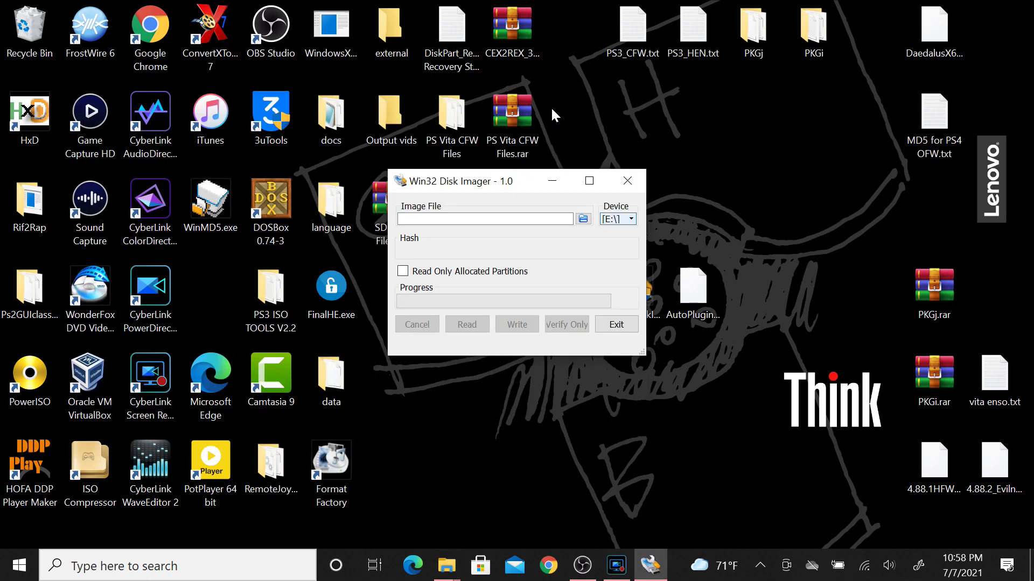
- Load zzBlank.img from the Desktop folder as the image file for the disk imager
{"action": "key", "text": "Tab"}
{"action": "key", "text": "space"}
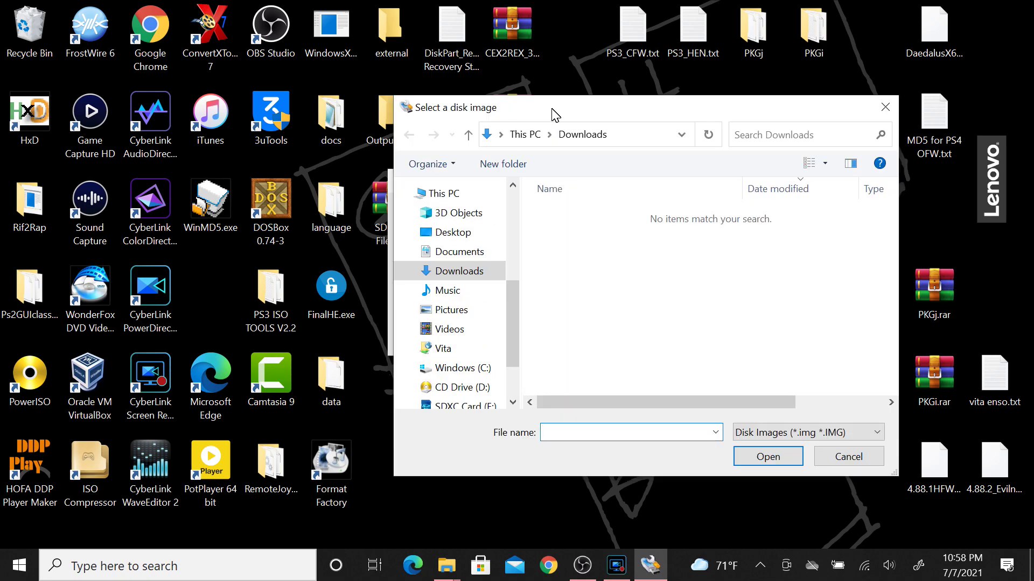
{"action": "key", "text": "Up"}
{"action": "key", "text": "Up"}
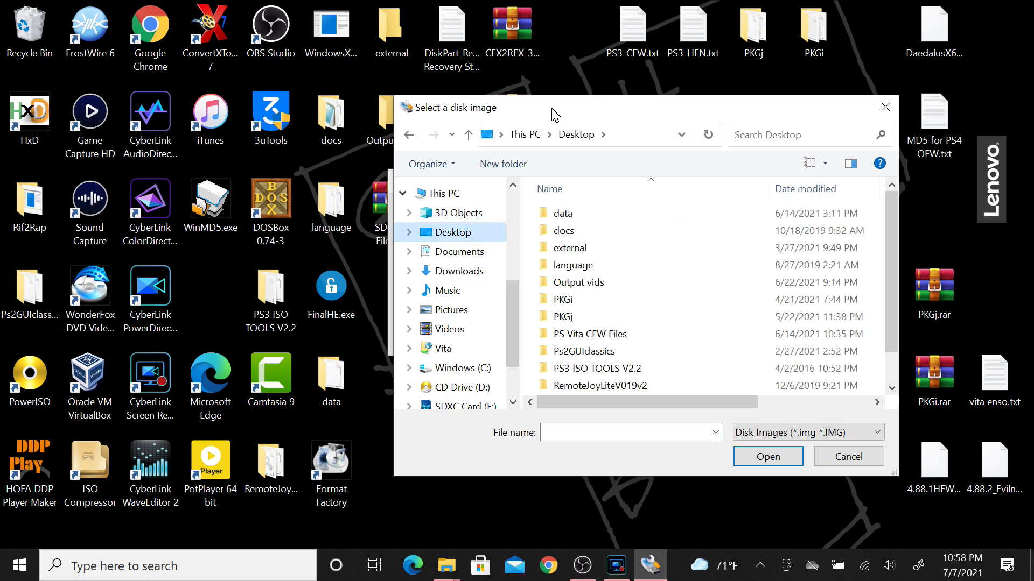
{"action": "key", "text": "Tab"}
{"action": "key", "text": "Tab"}
{"action": "type", "text": "z"}
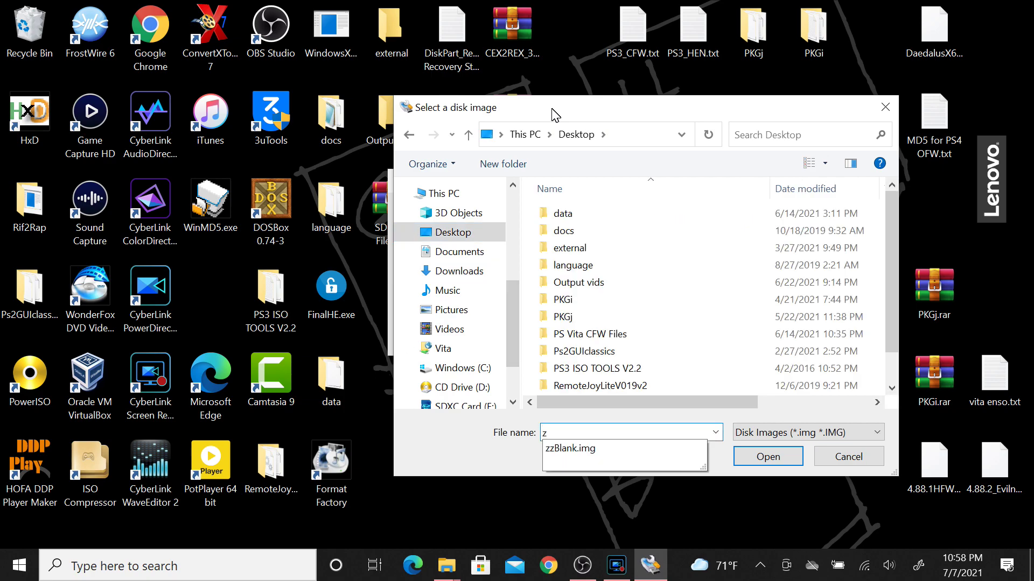
{"action": "key", "text": "Down"}
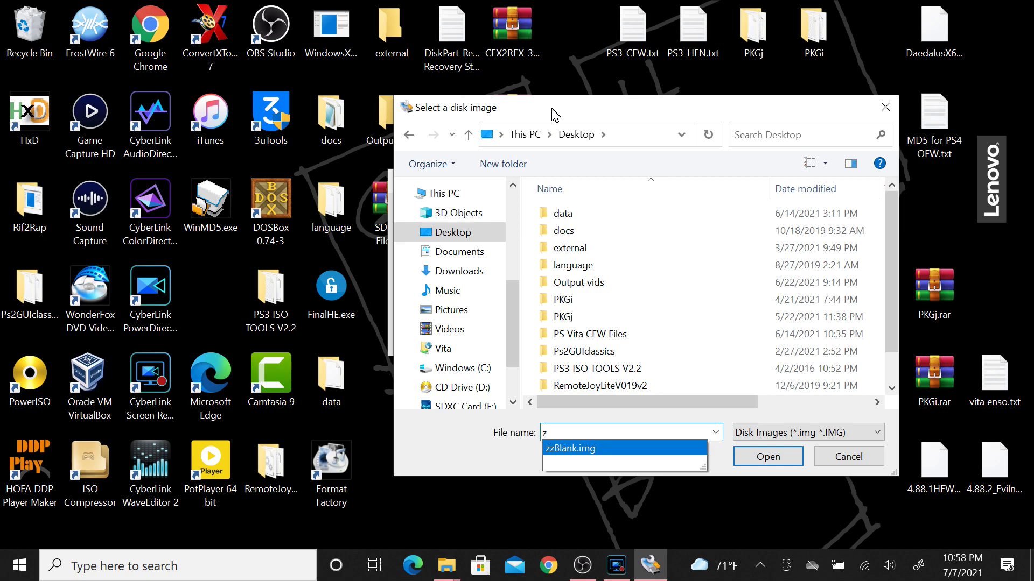
{"action": "key", "text": "Return"}
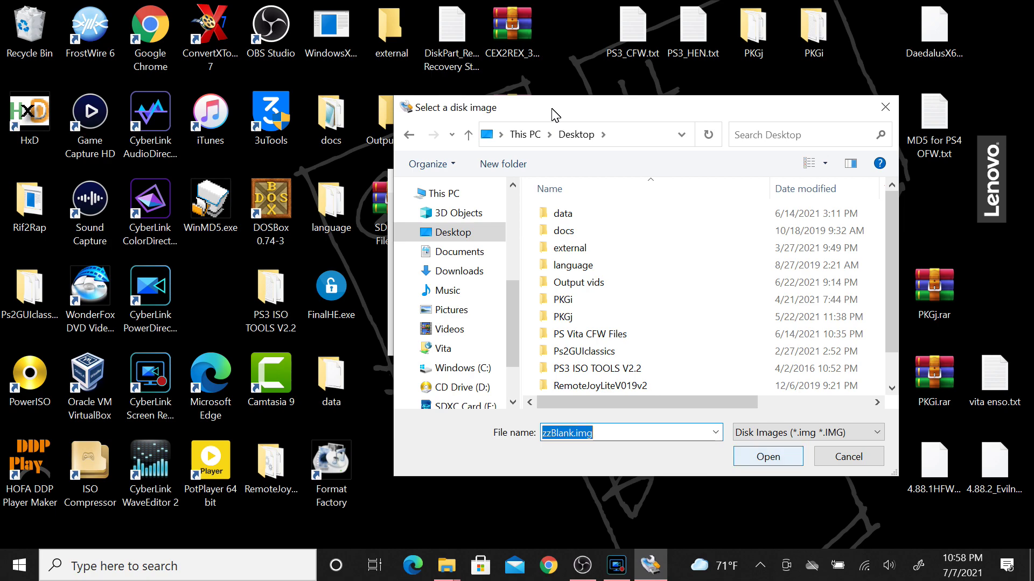
{"action": "key", "text": "Return"}
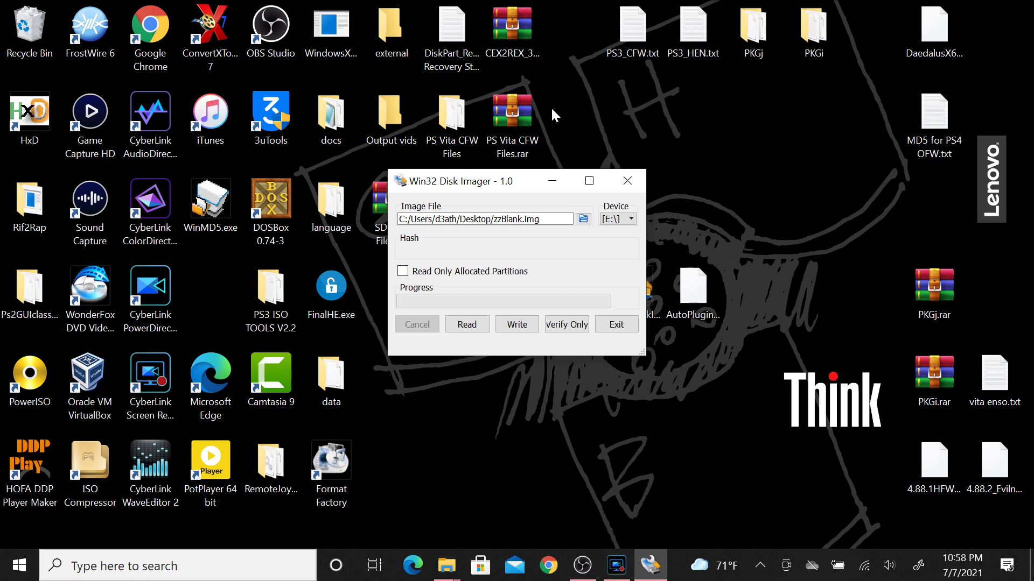
- Write zzBlank.img to device E:, accepting the overwrite, and close Win32 Disk Imager
{"action": "key", "text": "Tab"}
{"action": "key", "text": "space"}
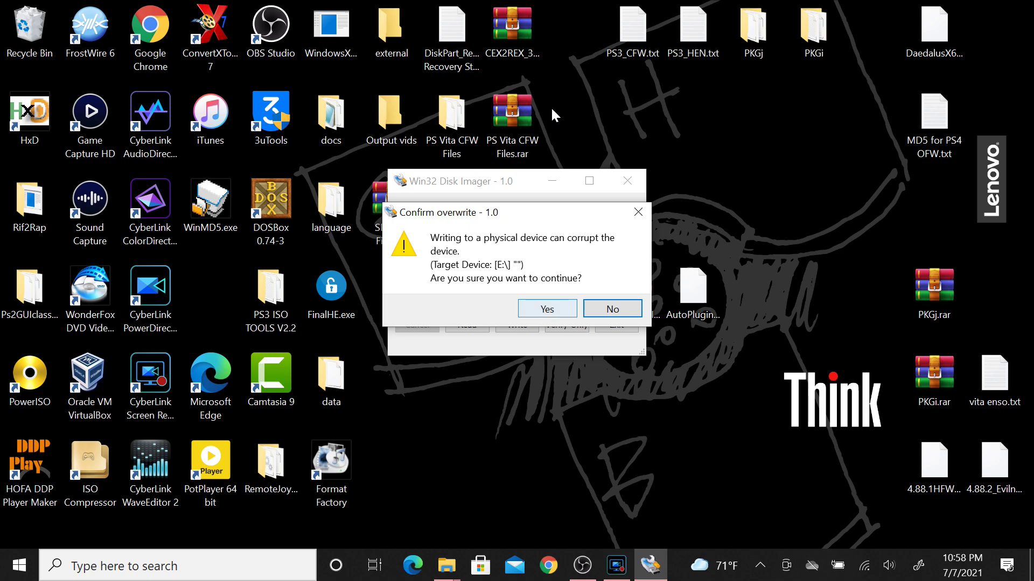
{"action": "key", "text": "Return"}
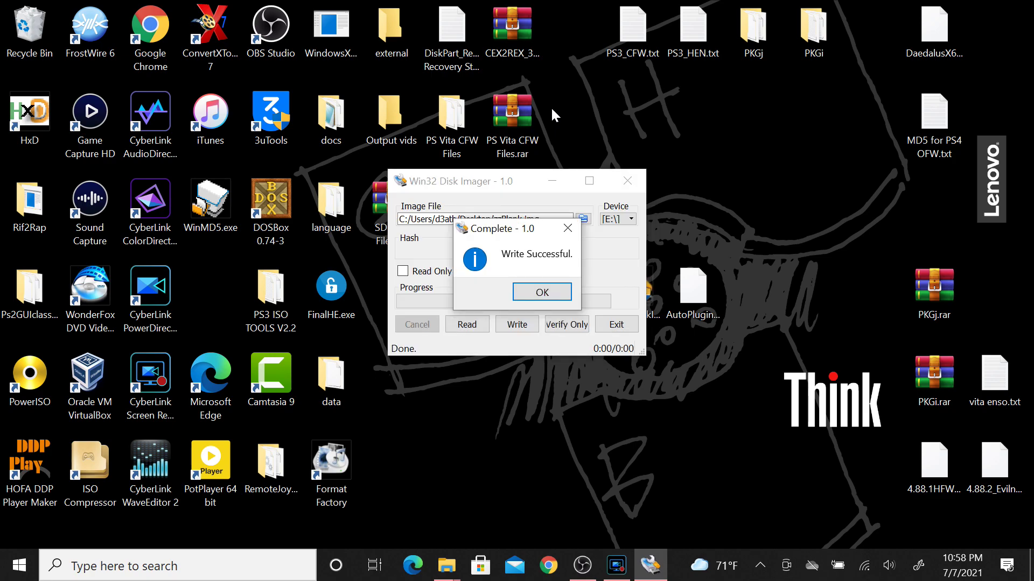
{"action": "key", "text": "Return"}
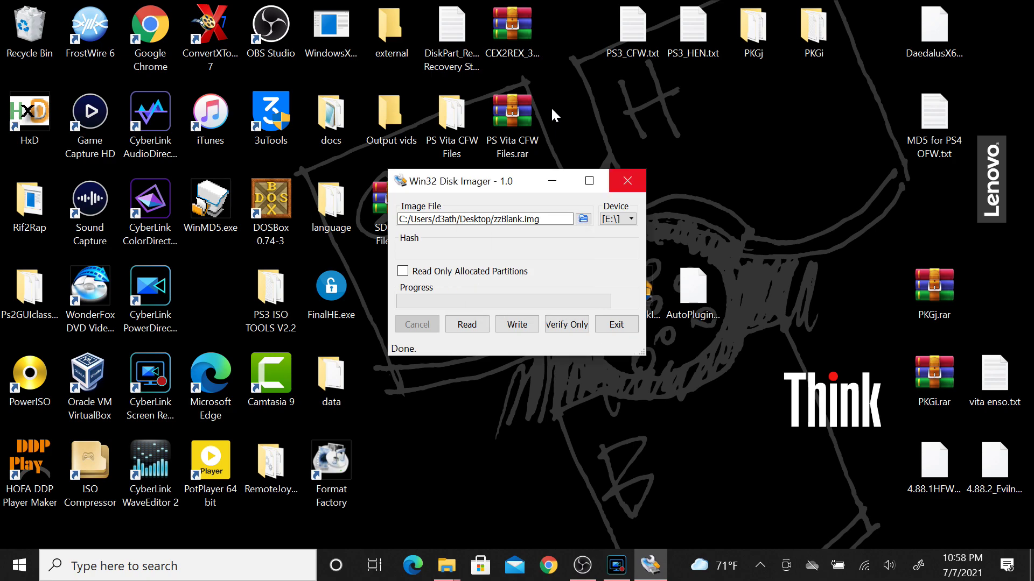
{"action": "left_click", "coordinate": [627, 180]}
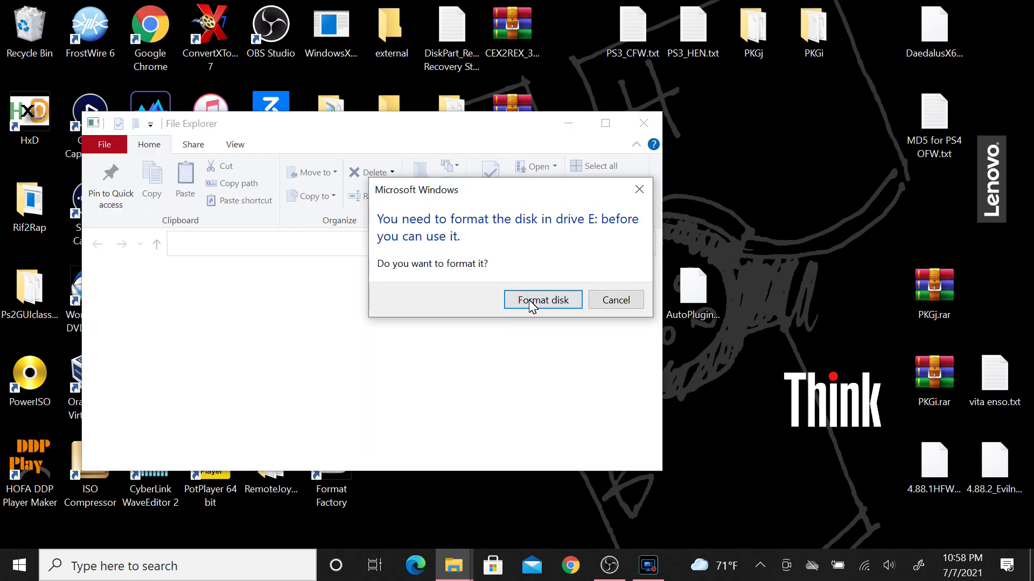
- Quick-format SDXC Card (E:) as exFAT with a 32-kilobyte allocation unit size, and close its windows and the repeated format prompt
{"action": "left_click", "coordinate": [531, 305]}
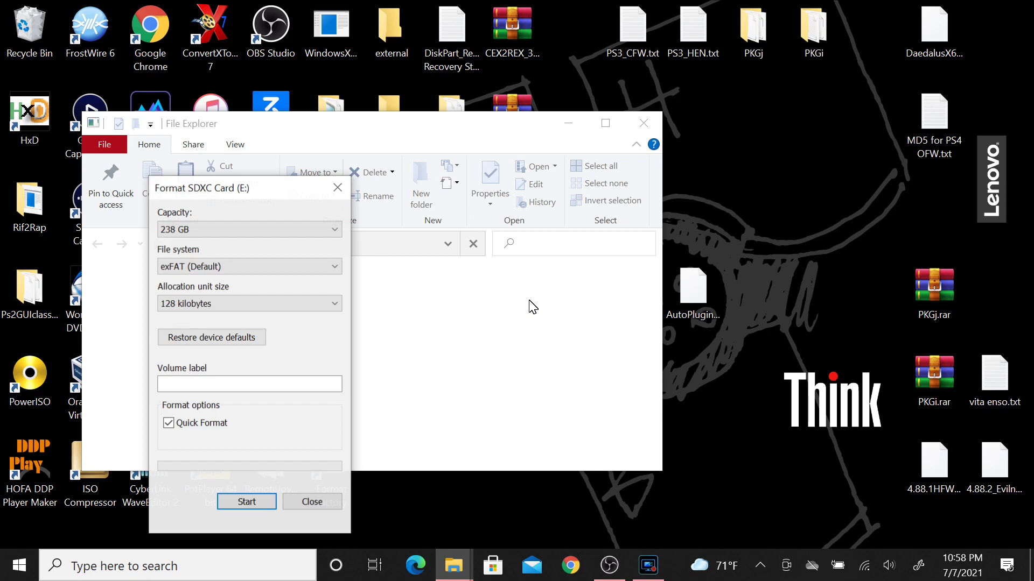
{"action": "left_click", "coordinate": [278, 306]}
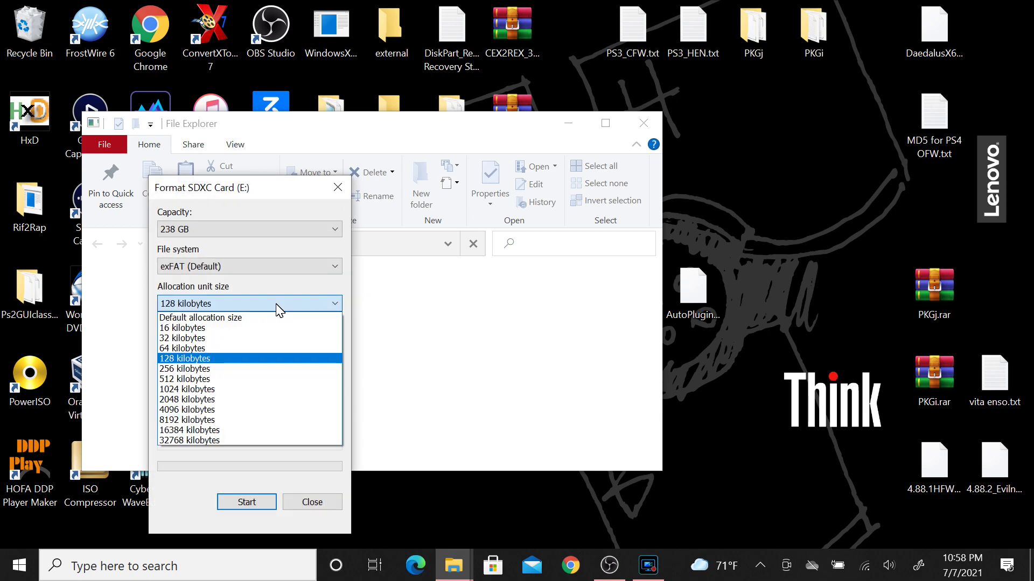
{"action": "left_click", "coordinate": [194, 338]}
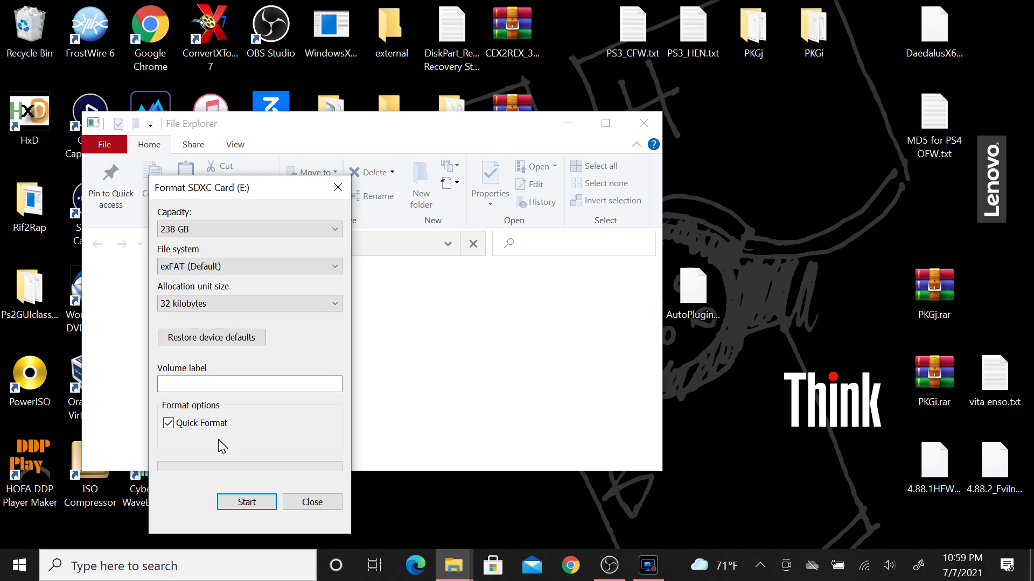
{"action": "left_click", "coordinate": [243, 503]}
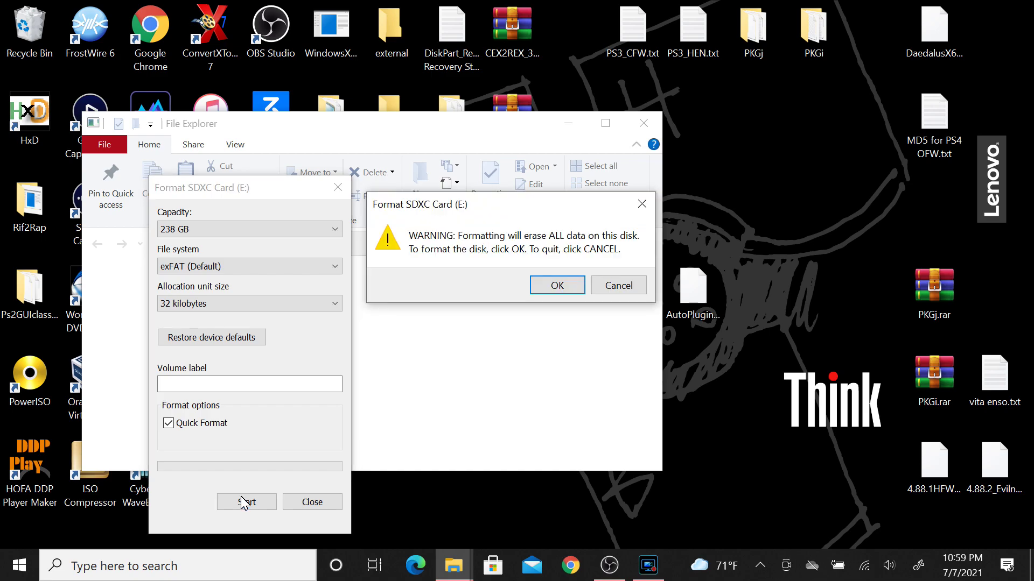
{"action": "left_click", "coordinate": [560, 284]}
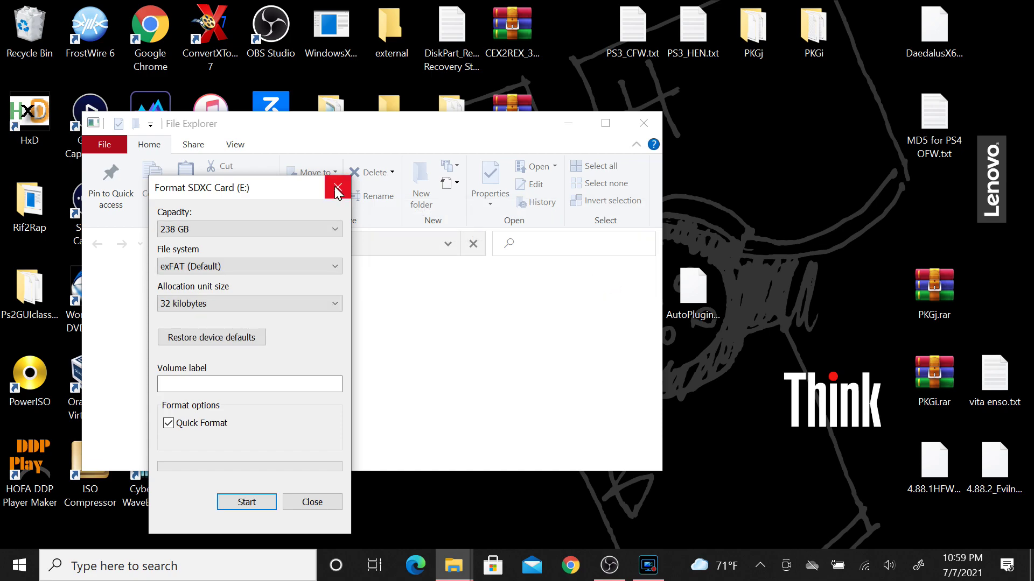
{"action": "left_click", "coordinate": [337, 190]}
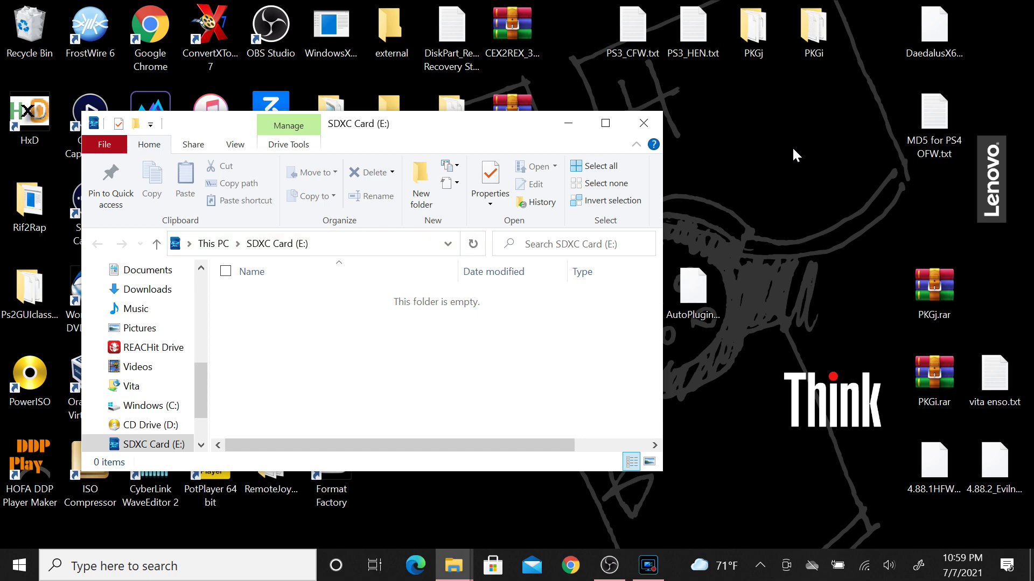
{"action": "left_click", "coordinate": [643, 123]}
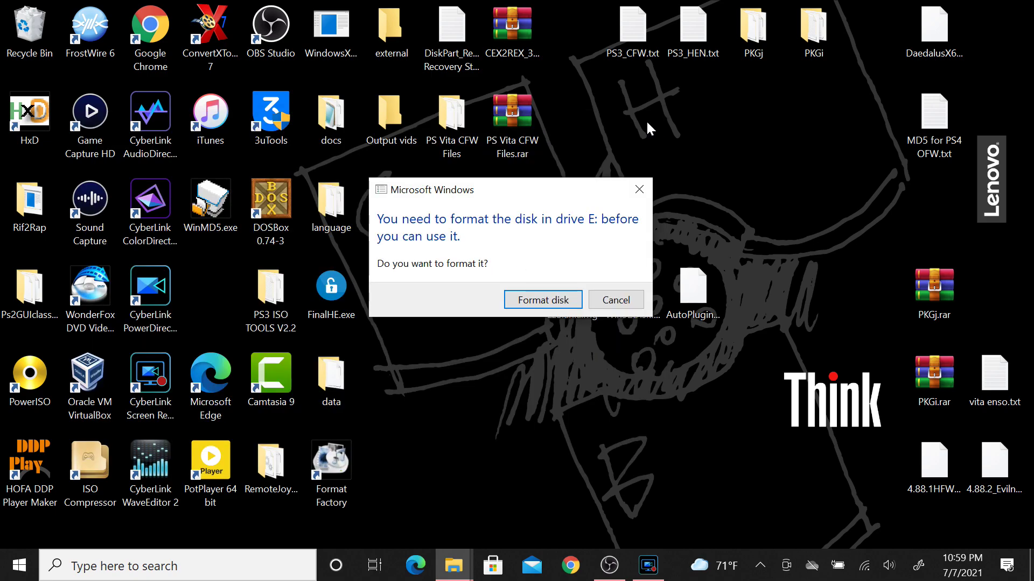
{"action": "left_click", "coordinate": [627, 305]}
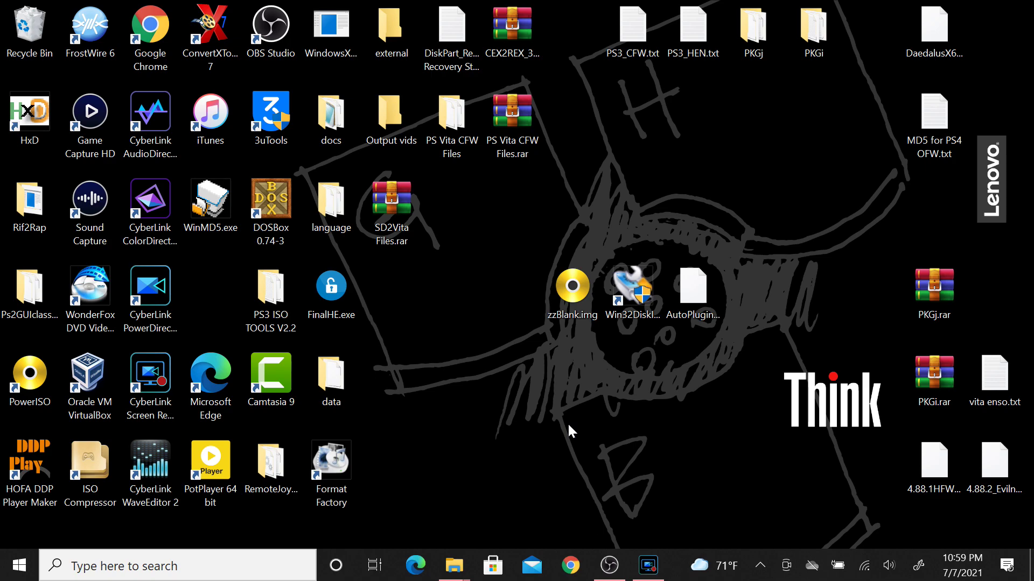
- Switch to OBS to view the Vita's VitaShell screen, and minimise OBS
{"action": "left_click", "coordinate": [607, 564]}
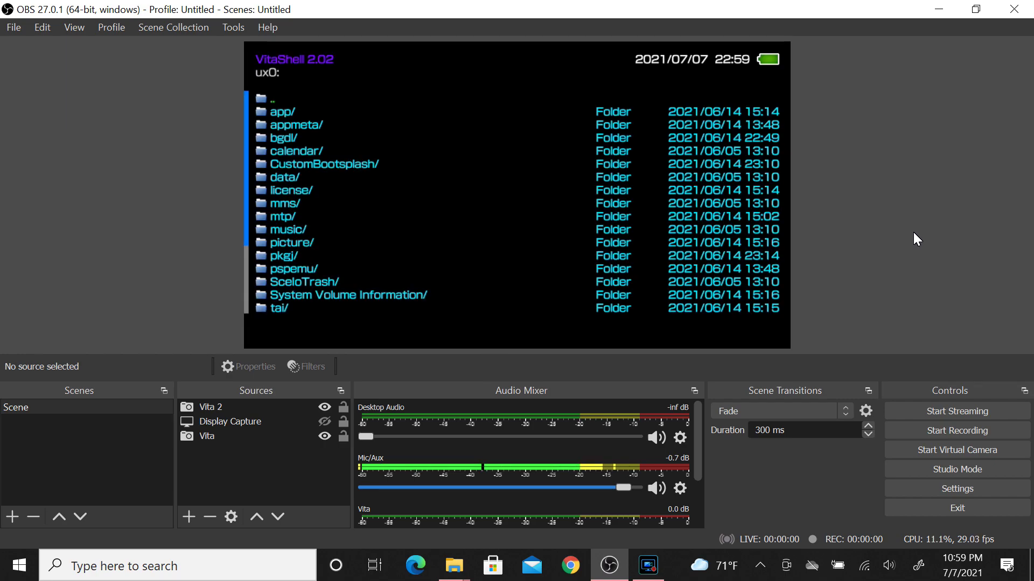
{"action": "left_click", "coordinate": [942, 13]}
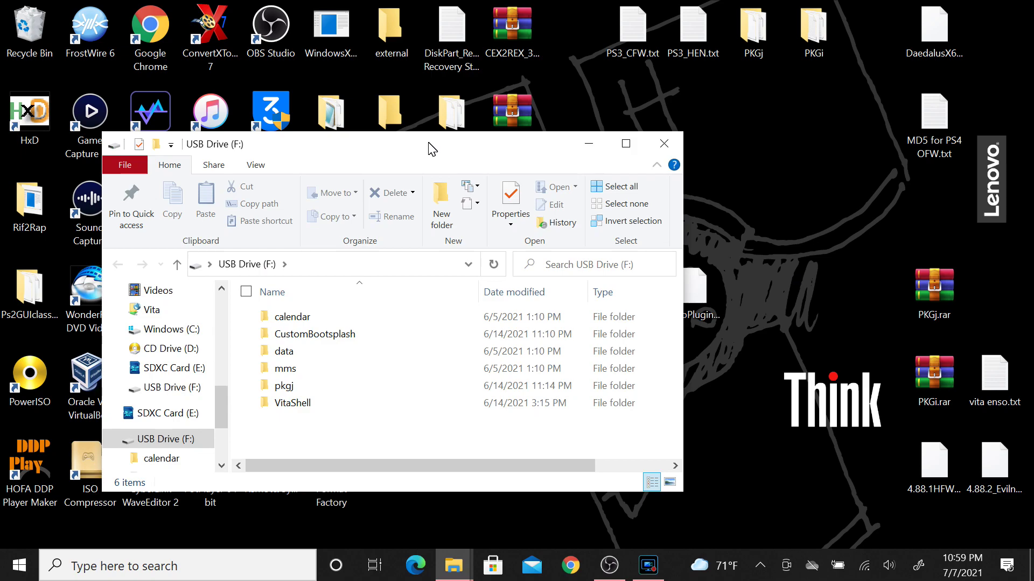
- Copy AutoPlugin2.vpk from the desktop to the root of USB Drive (F:), and return to the desktop
{"action": "left_click_drag", "start_coordinate": [432, 149], "coordinate": [378, 111]}
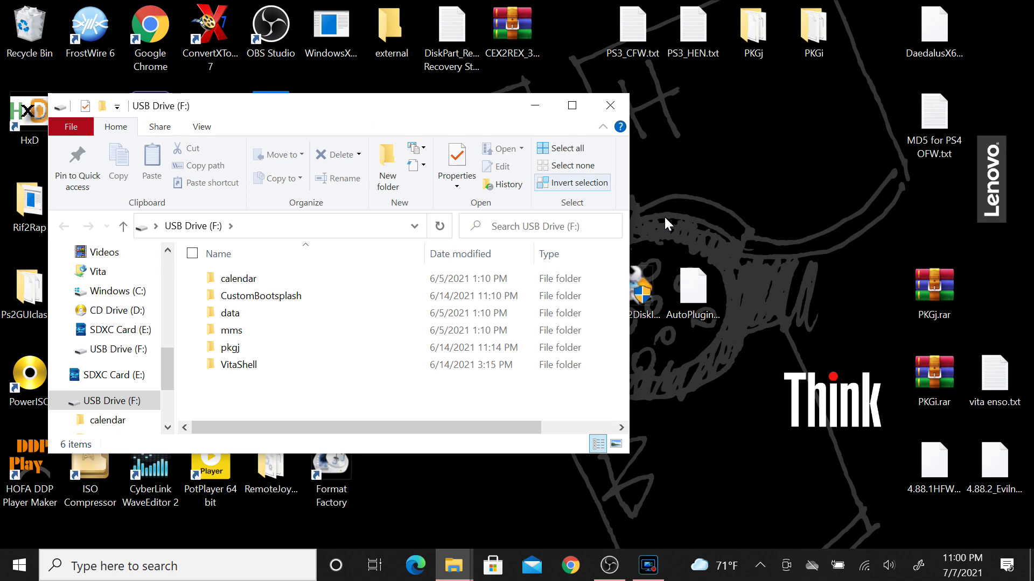
{"action": "left_click", "coordinate": [701, 284]}
{"action": "left_click", "coordinate": [304, 400]}
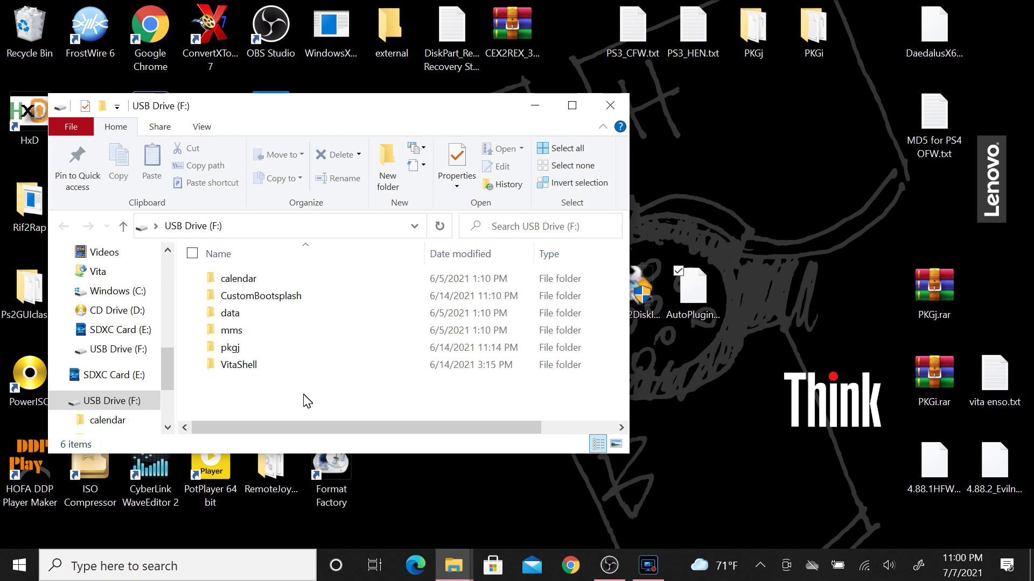
{"action": "key", "text": "ctrl+v"}
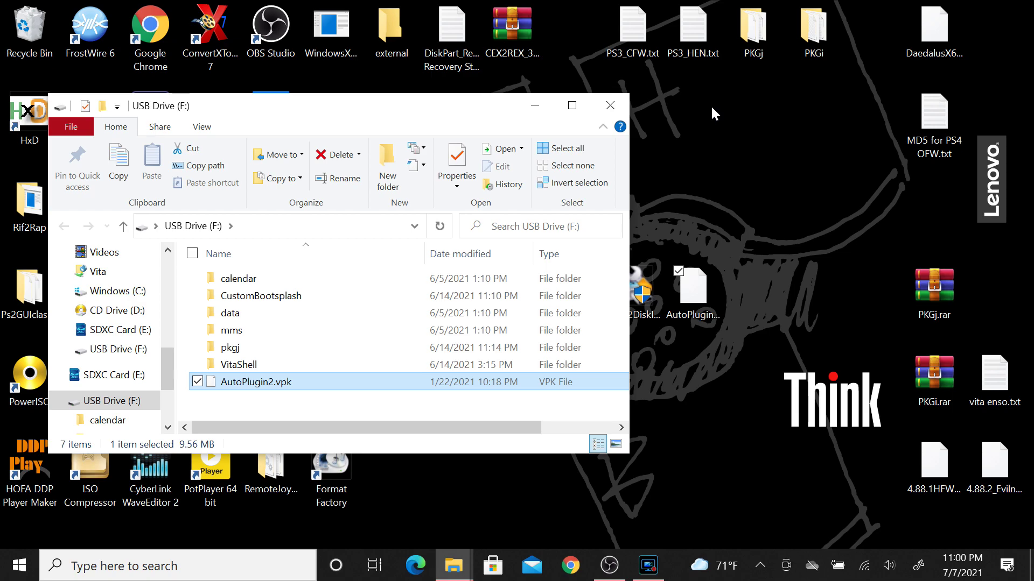
{"action": "key", "text": "super+d"}
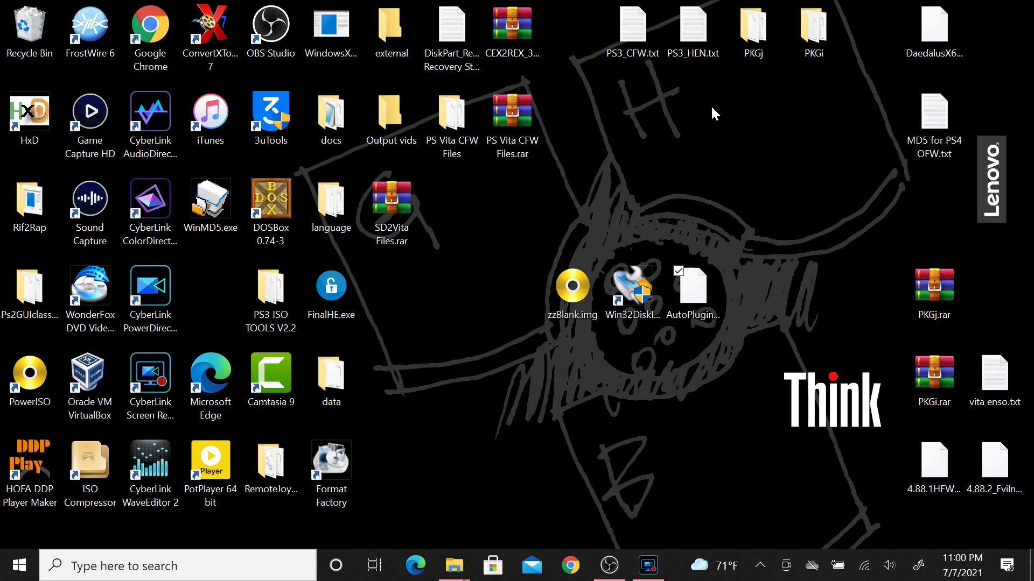
- Switch to the Vita's screen in OBS and start VitaShell from the second home screen page
{"action": "mouse_move", "coordinate": [612, 567]}
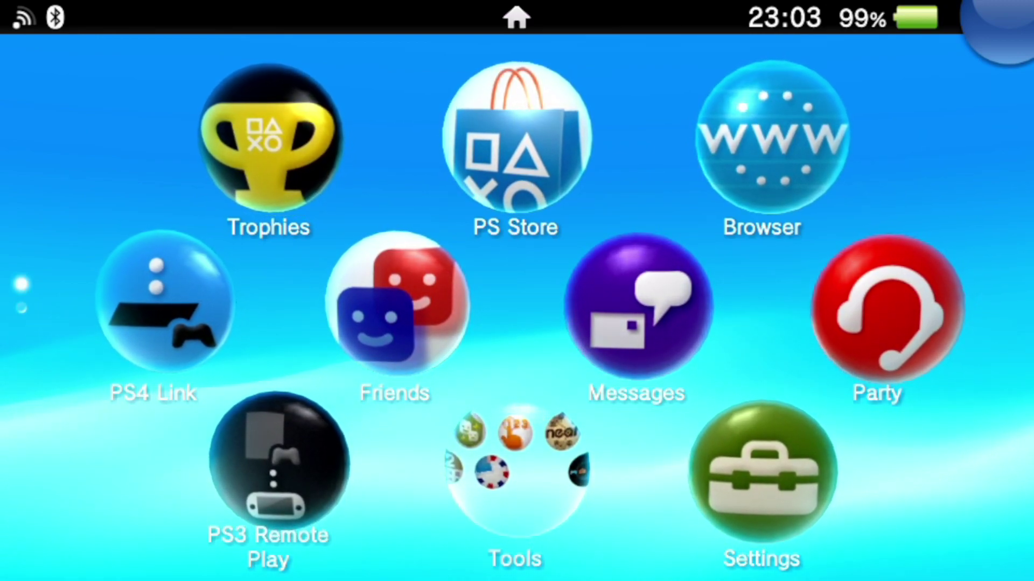
{"action": "scroll", "coordinate": [517, 301], "scroll_direction": "down", "scroll_amount": 5}
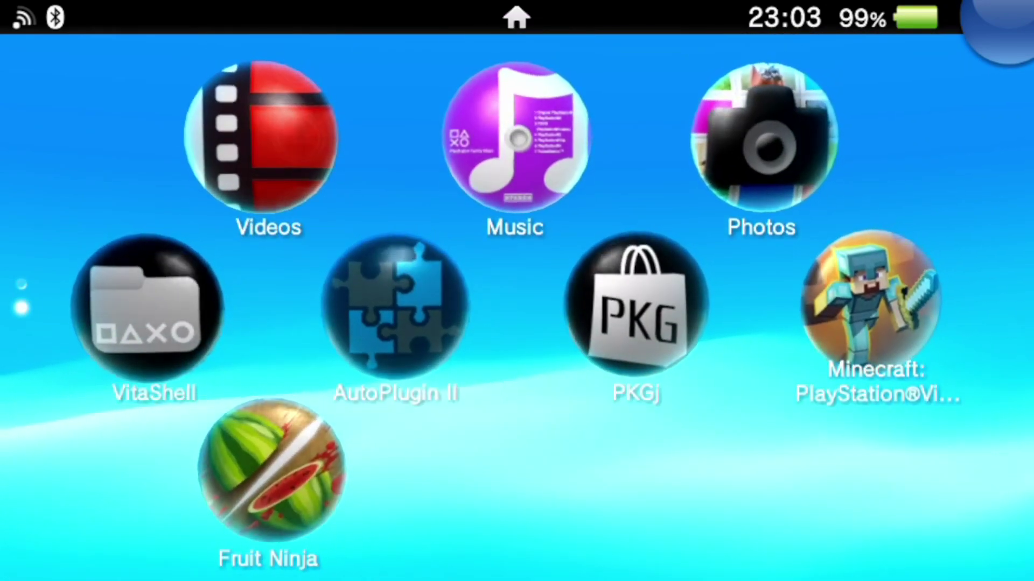
{"action": "left_click", "coordinate": [146, 309]}
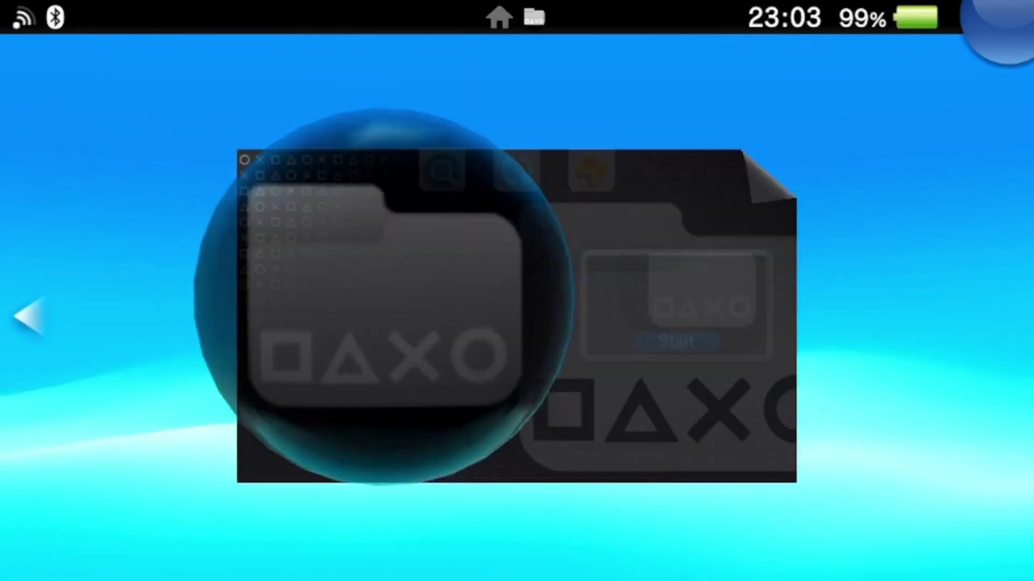
{"action": "left_click", "coordinate": [775, 357]}
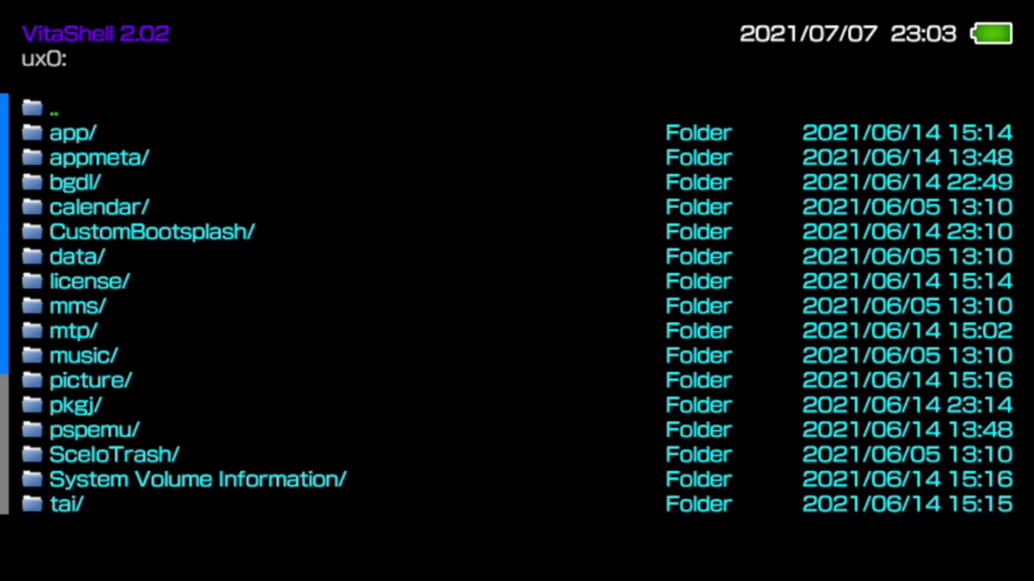
- Locate AutoPlugin2.vpk in the ux0: root folder, and exit VitaShell to the Vita home screen
{"action": "key", "text": "Down"}
{"action": "key", "text": "Down"}
{"action": "key", "text": "Down"}
{"action": "key", "text": "Down"}
{"action": "key", "text": "Down"}
{"action": "key", "text": "Down"}
{"action": "key", "text": "Down"}
{"action": "key", "text": "Down"}
{"action": "key", "text": "Down"}
{"action": "key", "text": "Down"}
{"action": "key", "text": "Down"}
{"action": "key", "text": "Down"}
{"action": "key", "text": "Down"}
{"action": "key", "text": "Down"}
{"action": "key", "text": "Down"}
{"action": "key", "text": "Down"}
{"action": "key", "text": "Down"}
{"action": "key", "text": "Down"}
{"action": "key", "text": "Down"}
{"action": "key", "text": "Down"}
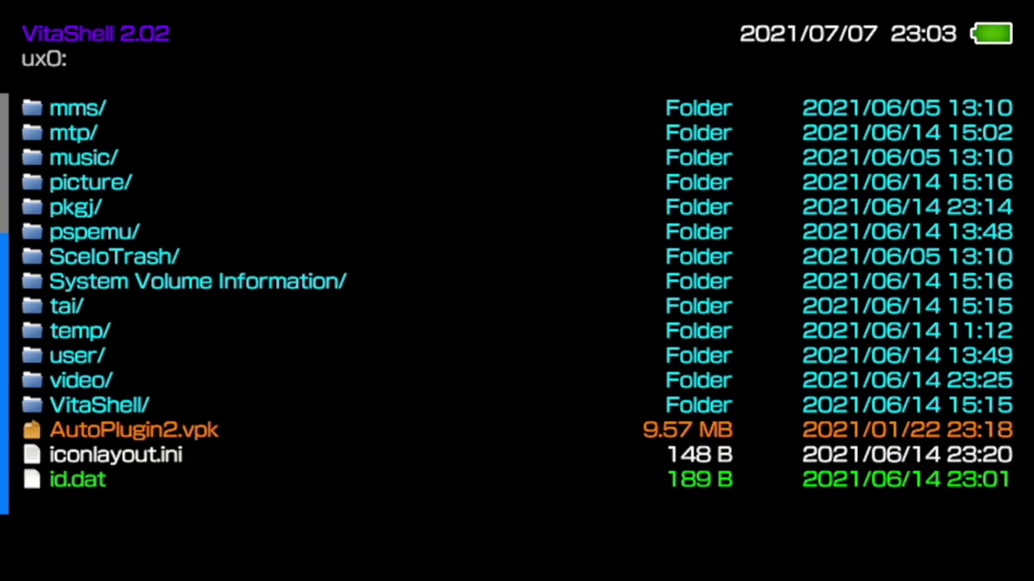
{"action": "key", "text": "Up"}
{"action": "key", "text": "Up"}
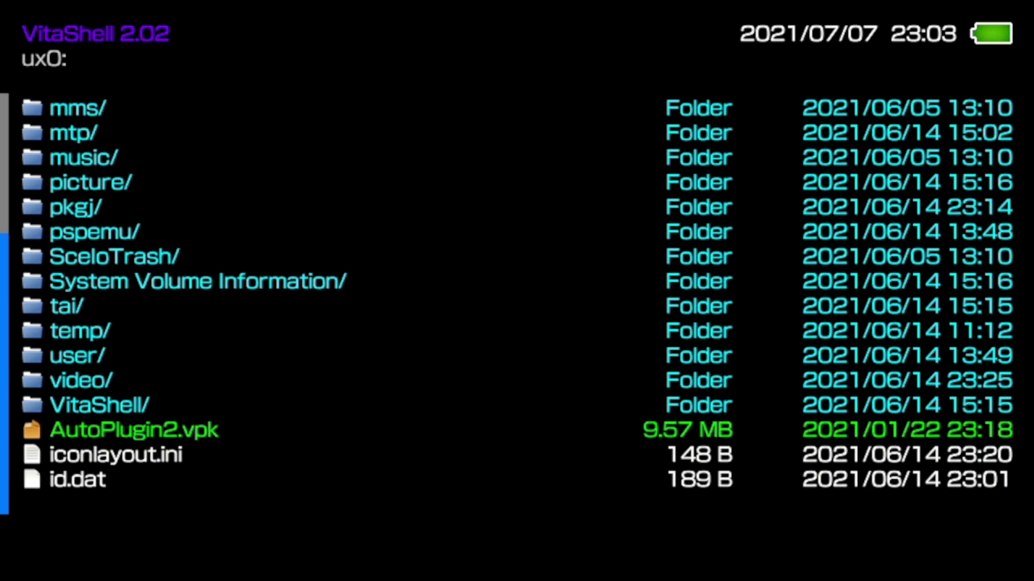
{"action": "key", "text": "super"}
{"action": "key", "text": "super"}
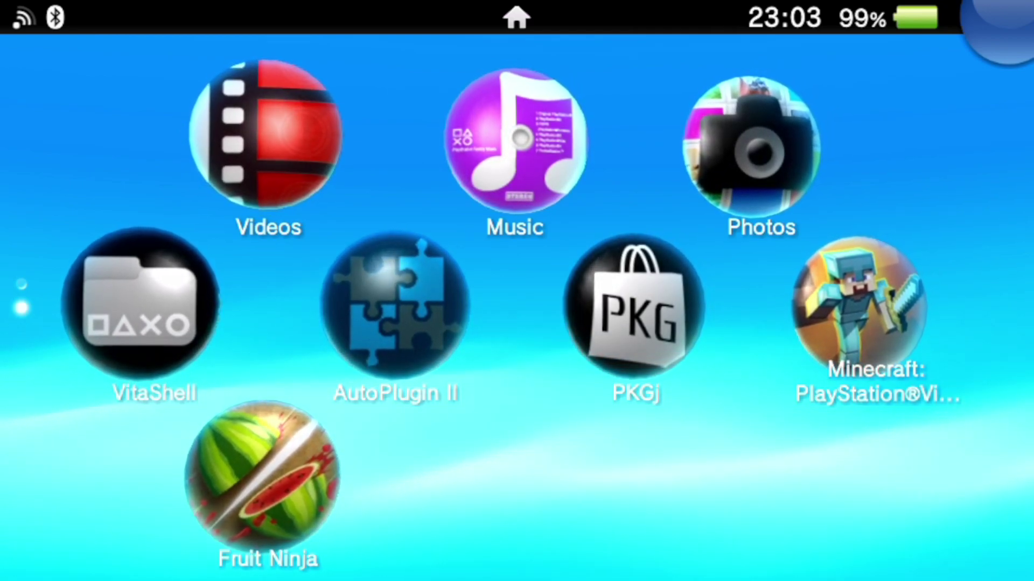
- Start AutoPlugin II and open the Vita plugins option for installing the SD2VITA plugin
{"action": "left_click", "coordinate": [396, 304]}
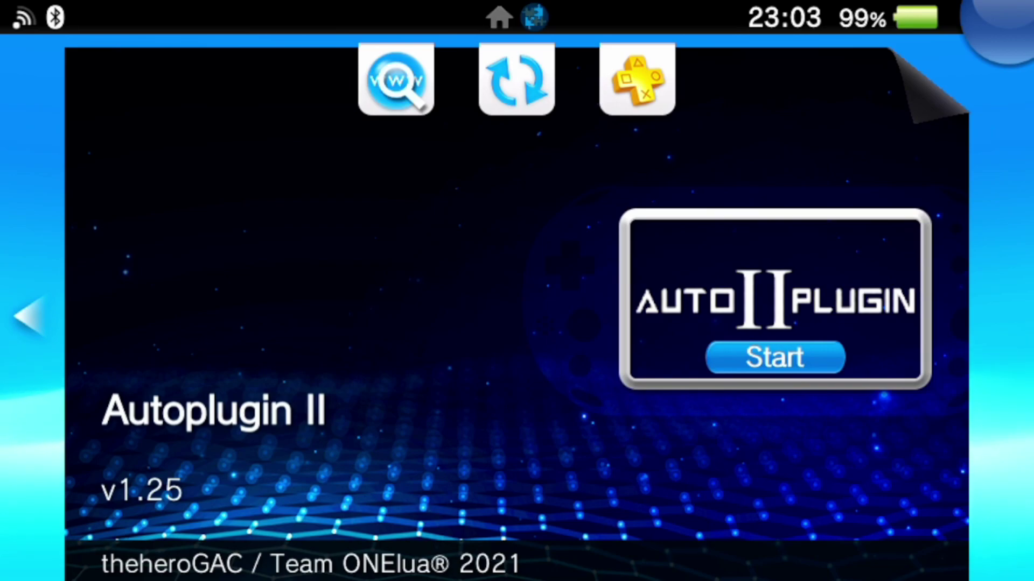
{"action": "left_click", "coordinate": [775, 357]}
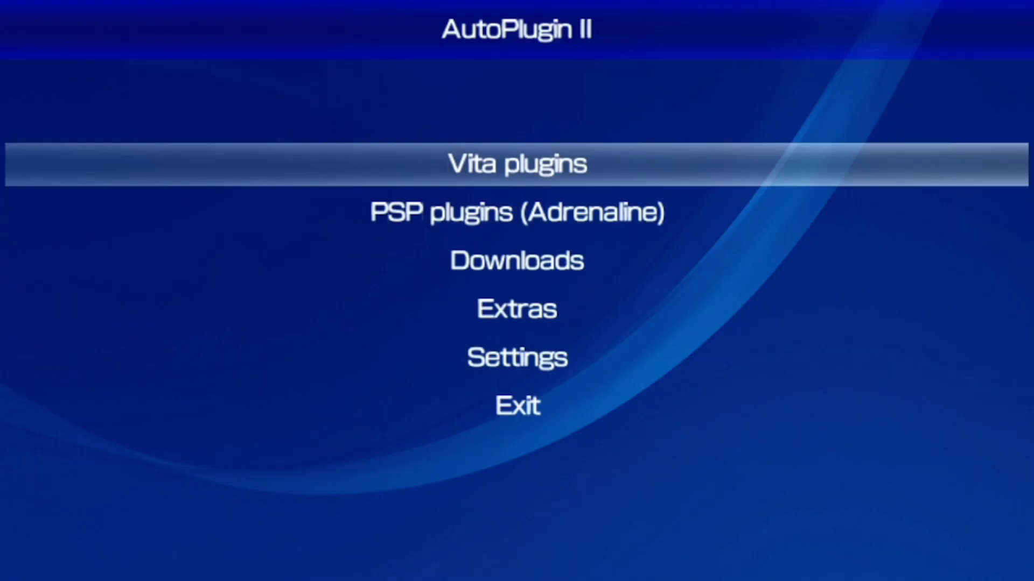
{"action": "key", "text": "Return"}
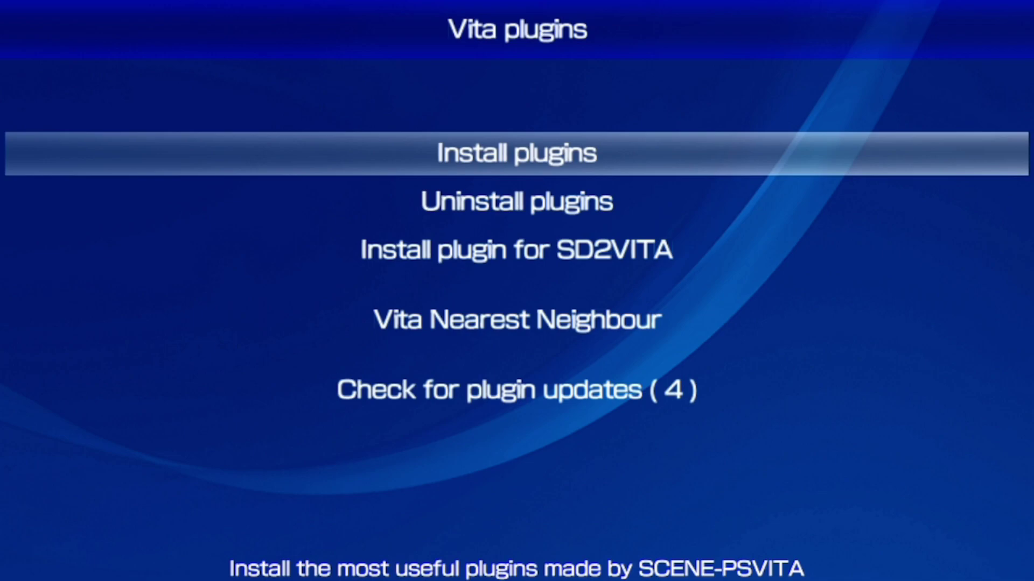
{"action": "key", "text": "Down"}
{"action": "key", "text": "Down"}
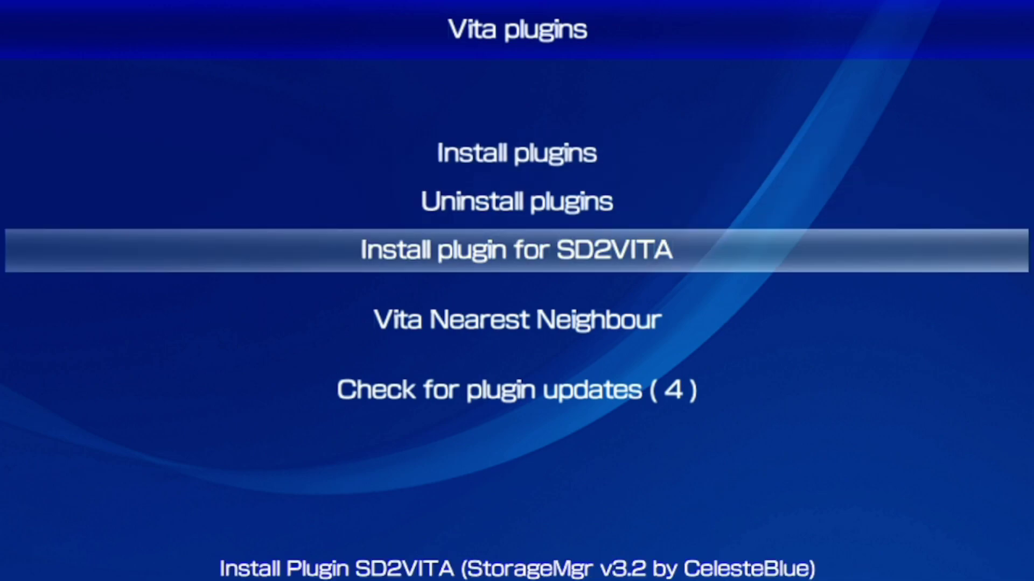
{"action": "key", "text": "Return"}
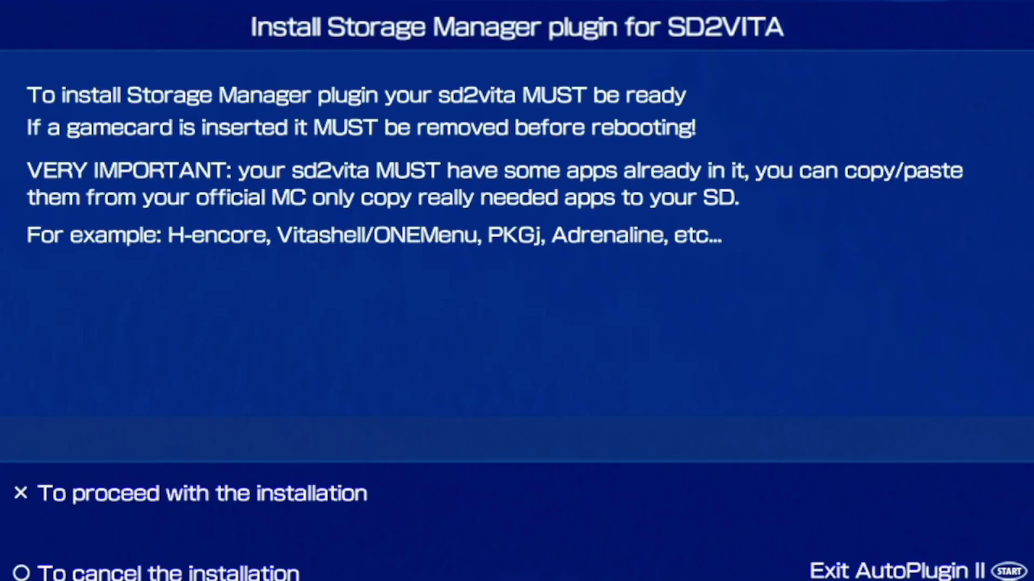